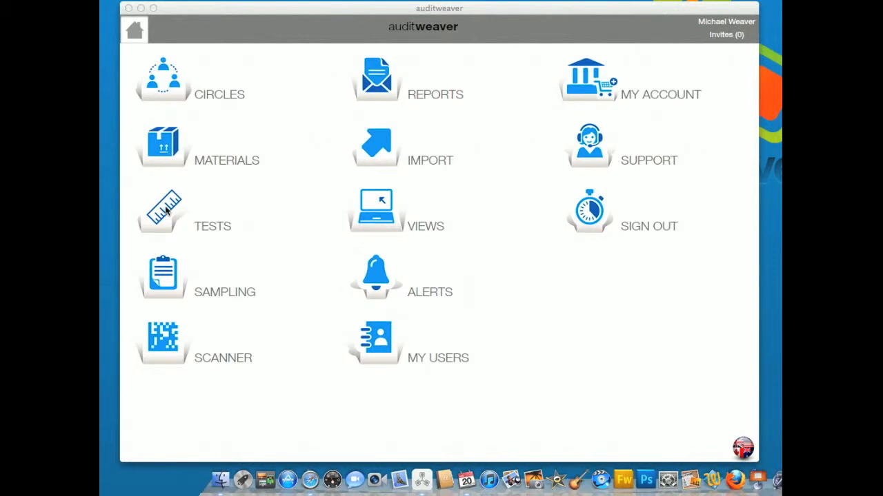
Start a new test named "Purity Assay" and set its type to Quantitative.
{"action": "left_click", "coordinate": [166, 211]}
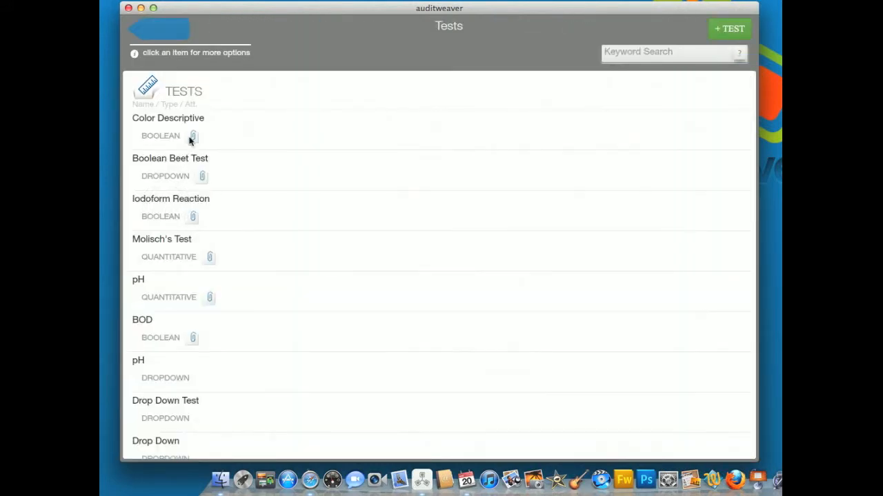
{"action": "left_click_drag", "start_coordinate": [368, 366], "coordinate": [382, 463]}
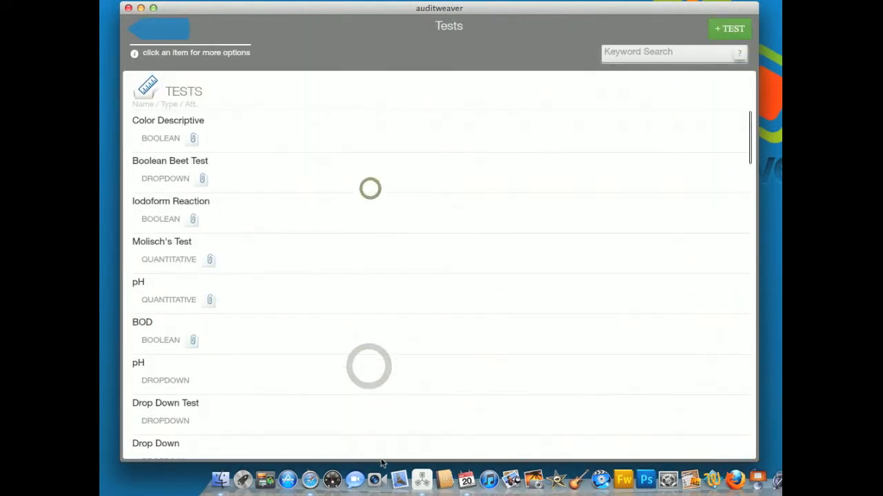
{"action": "left_click", "coordinate": [734, 31]}
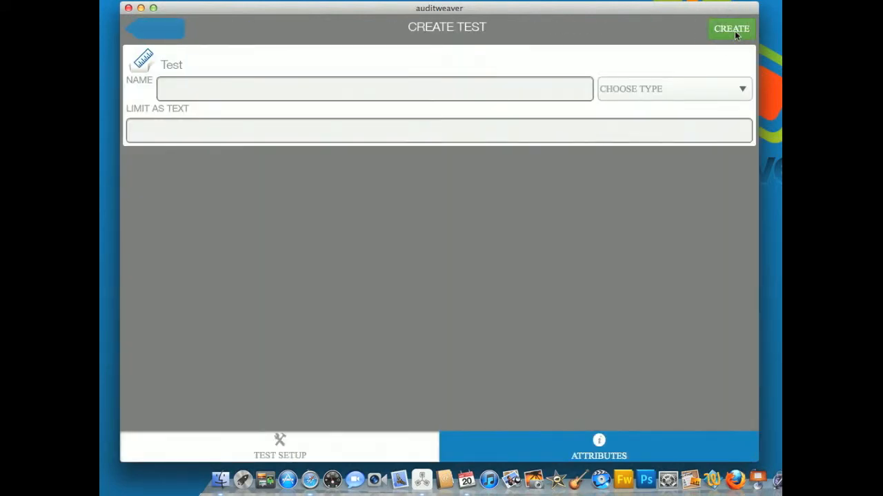
{"action": "left_click", "coordinate": [314, 95]}
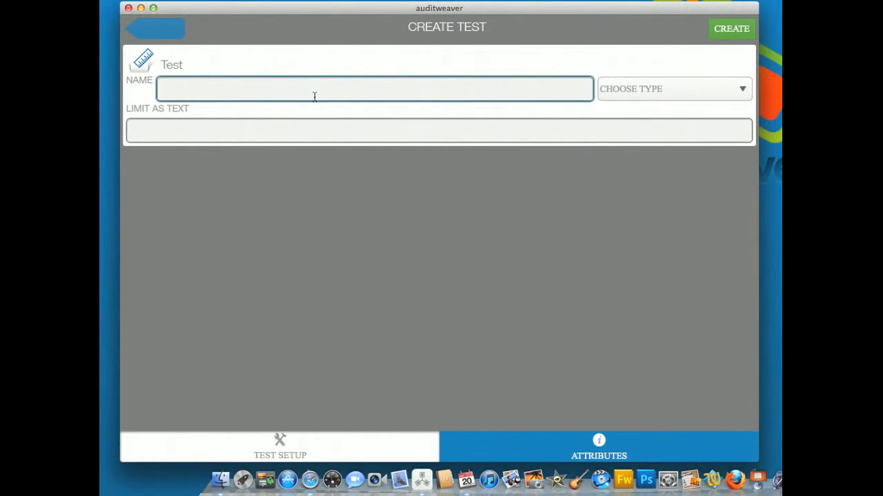
{"action": "type", "text": "Purity Assay"}
{"action": "left_click", "coordinate": [706, 94]}
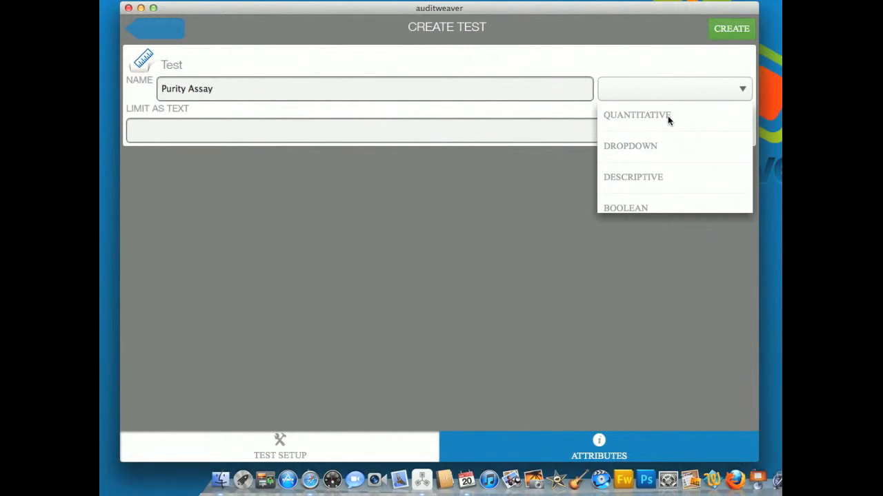
{"action": "left_click", "coordinate": [660, 116]}
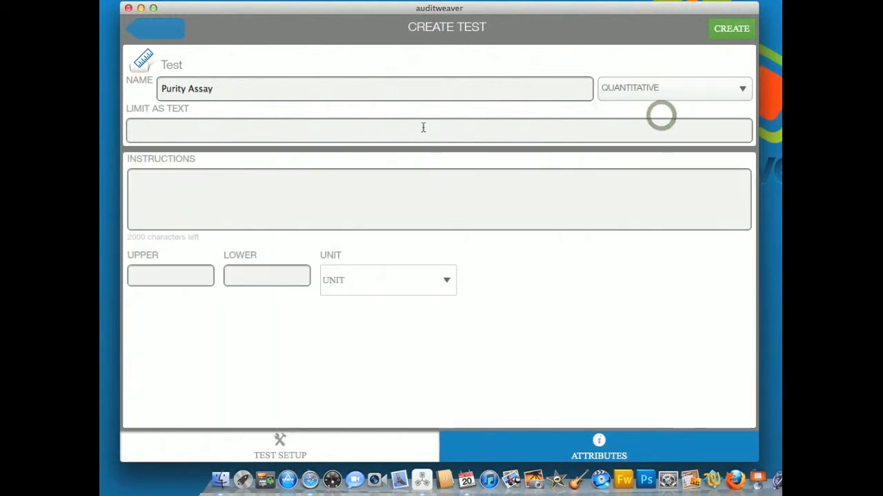
Enter "Minimum 100.%" as the Purity Assay test's limit text.
{"action": "left_click", "coordinate": [313, 127]}
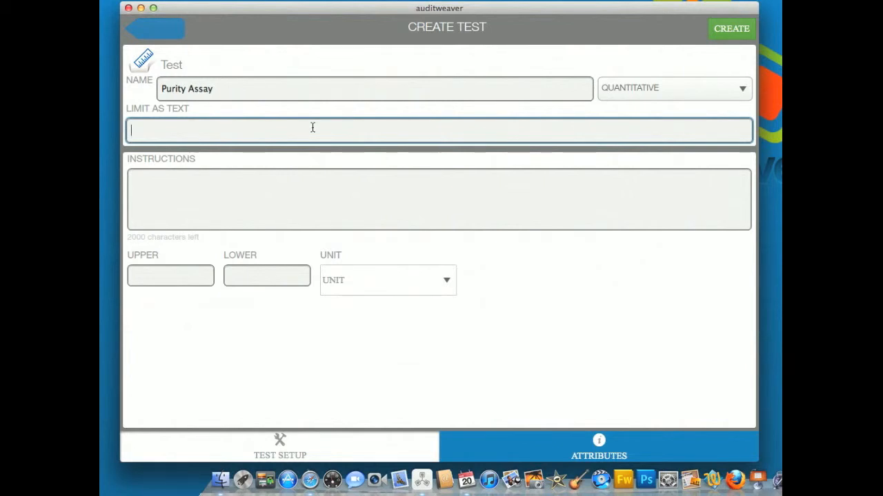
{"action": "type", "text": "Maximum"}
{"action": "key", "text": "BackSpace"}
{"action": "key", "text": "BackSpace"}
{"action": "key", "text": "BackSpace"}
{"action": "key", "text": "BackSpace"}
{"action": "key", "text": "BackSpace"}
{"action": "key", "text": "BackSpace"}
{"action": "key", "text": "BackSpace"}
{"action": "type", "text": "ini"}
{"action": "key", "text": "BackSpace"}
{"action": "key", "text": "BackSpace"}
{"action": "key", "text": "BackSpace"}
{"action": "type", "text": "inimum "}
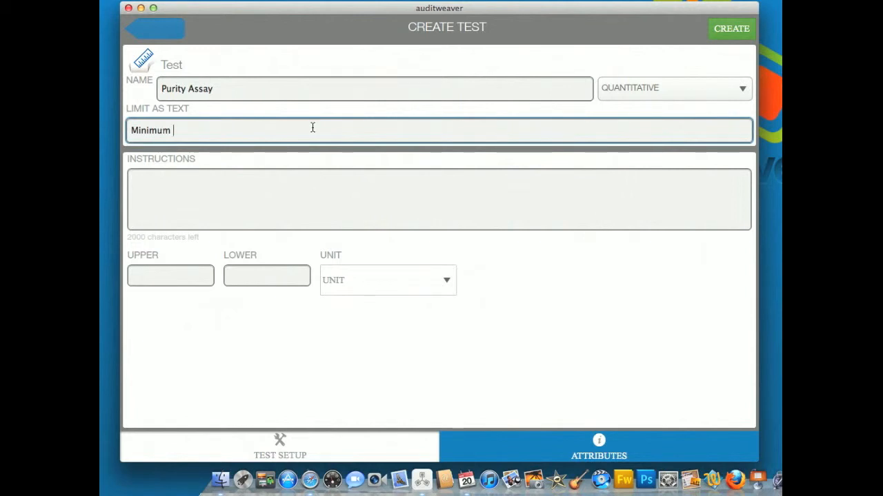
{"action": "type", "text": "100.%"}
Enter "Run as per SOP #34A" as the test instructions.
{"action": "left_click", "coordinate": [339, 202]}
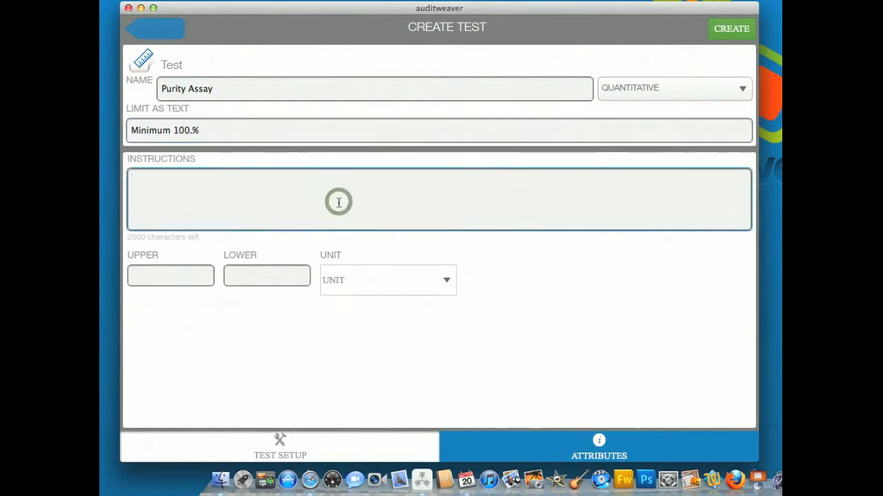
{"action": "type", "text": "Run as pe"}
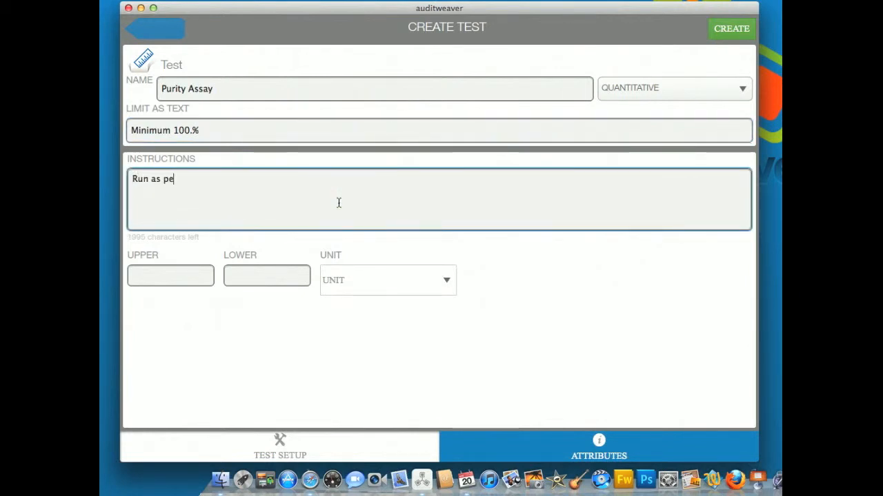
{"action": "type", "text": "r SOP"}
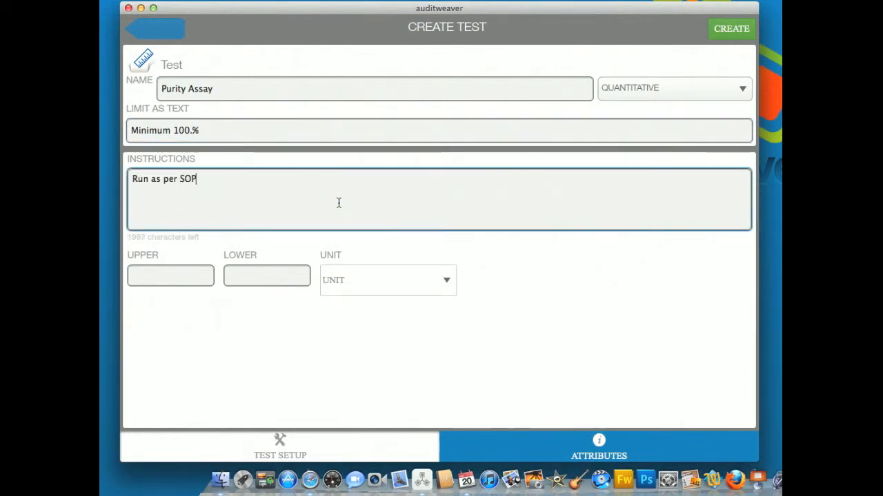
{"action": "type", "text": " #"}
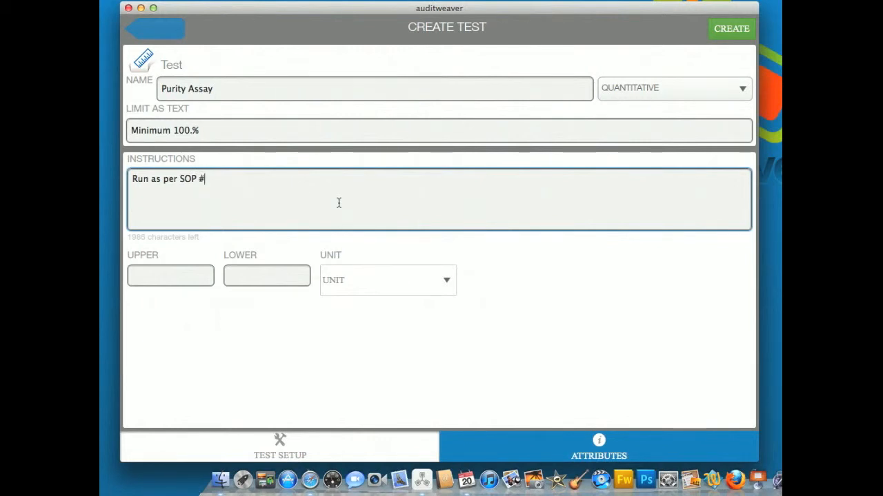
{"action": "type", "text": "34A"}
Enter 100.0 as the upper limit and correct the limit text to "Minimum 100.0%".
{"action": "left_click", "coordinate": [184, 273]}
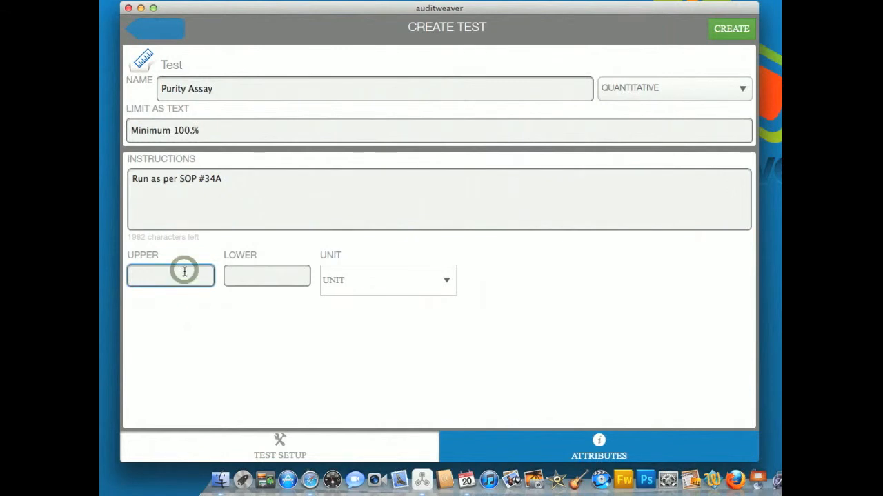
{"action": "type", "text": "100"}
{"action": "type", "text": "."}
{"action": "type", "text": "0"}
{"action": "left_click", "coordinate": [194, 130]}
{"action": "type", "text": "0"}
Set the test's upper limit to 105.0 and its lower limit to 100.0.
{"action": "left_click", "coordinate": [247, 277]}
{"action": "left_click_drag", "start_coordinate": [172, 274], "coordinate": [102, 274]}
{"action": "type", "text": "105.0"}
{"action": "left_click", "coordinate": [251, 279]}
{"action": "type", "text": "1"}
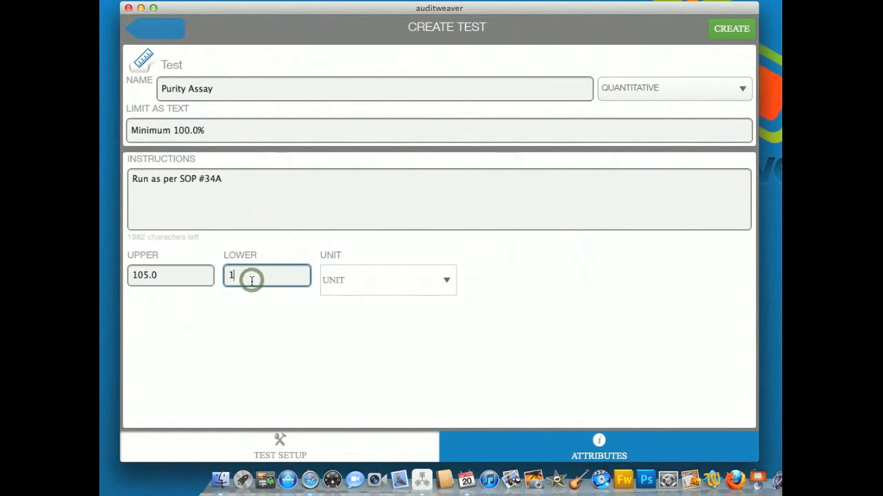
{"action": "type", "text": "00.0"}
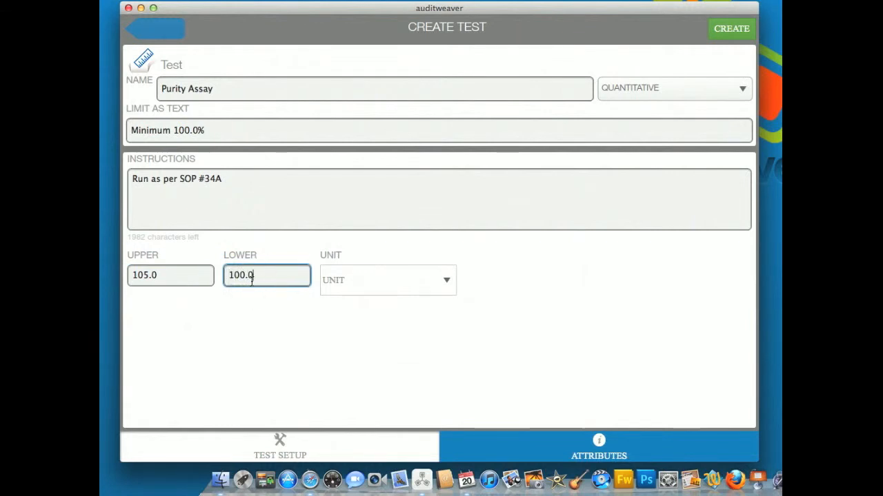
Choose Wt% as the unit of the test limits and create the test.
{"action": "left_click", "coordinate": [379, 285]}
{"action": "left_click_drag", "start_coordinate": [371, 372], "coordinate": [366, 309]}
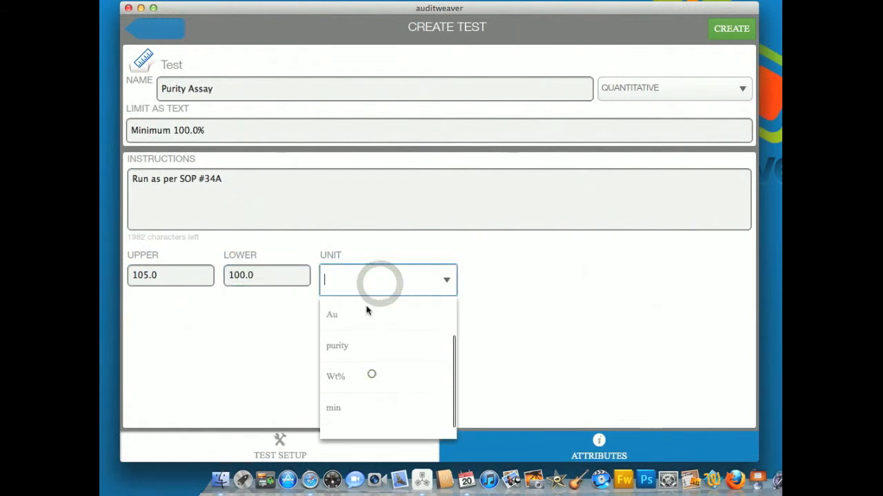
{"action": "left_click", "coordinate": [355, 363]}
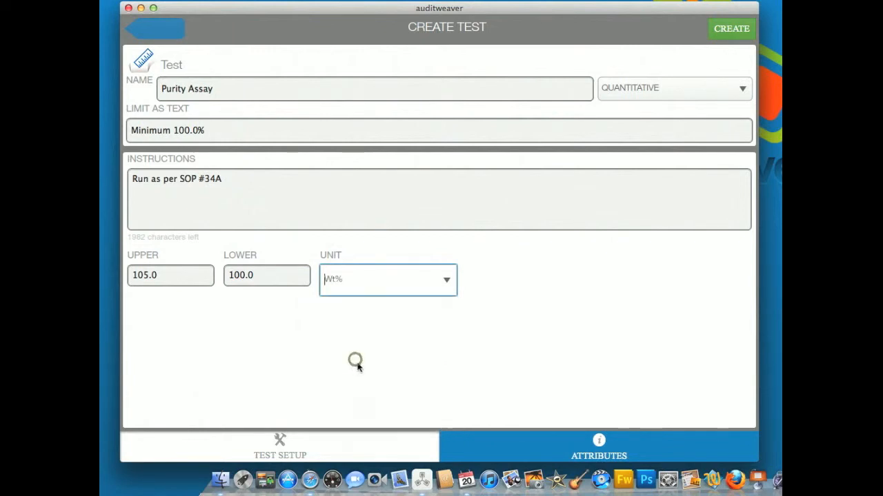
{"action": "left_click", "coordinate": [732, 30]}
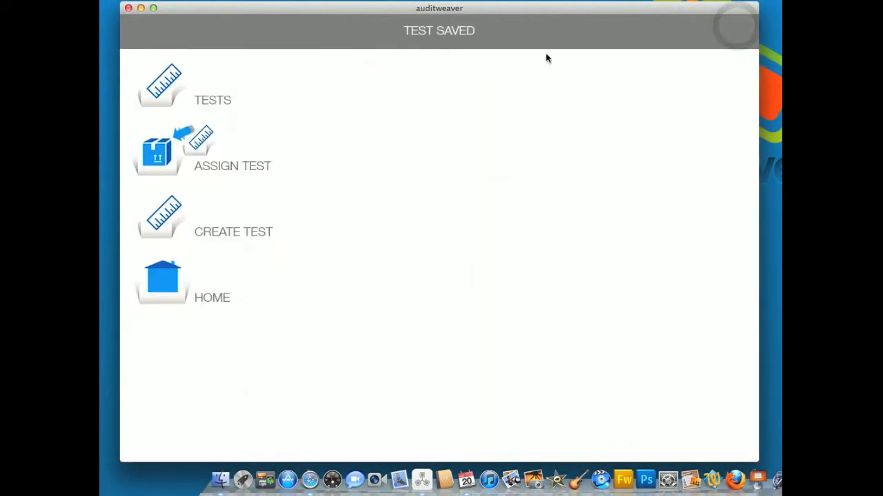
Assign the Purity Assay test to the Vitamin C #2 material, filtering the materials by "Vit", and save the assignment.
{"action": "left_click", "coordinate": [169, 159]}
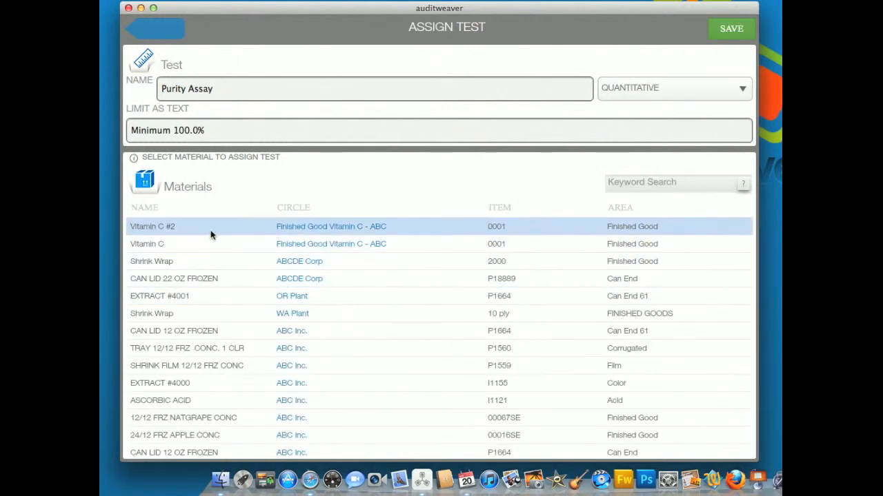
{"action": "left_click", "coordinate": [638, 182]}
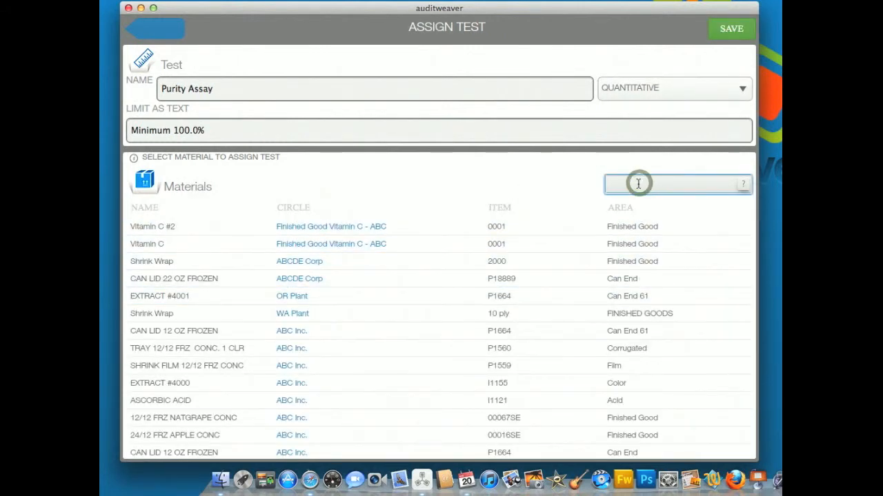
{"action": "type", "text": "Vit"}
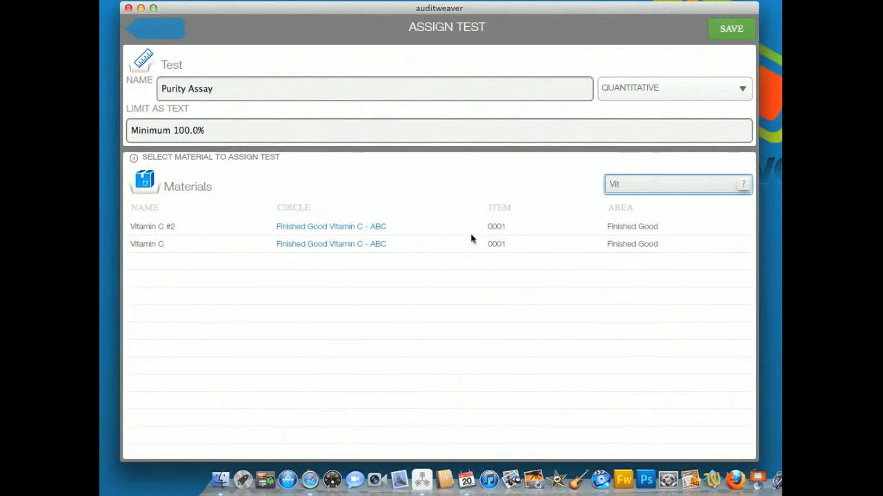
{"action": "left_click", "coordinate": [292, 233]}
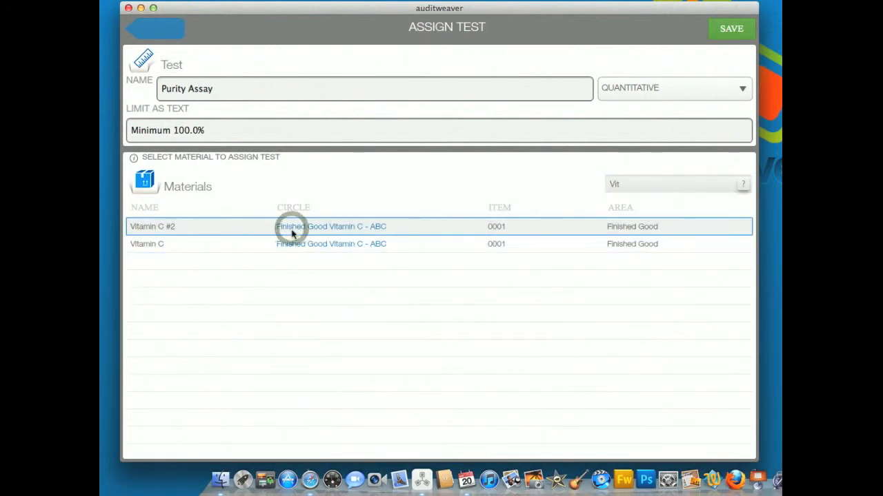
{"action": "left_click", "coordinate": [731, 29]}
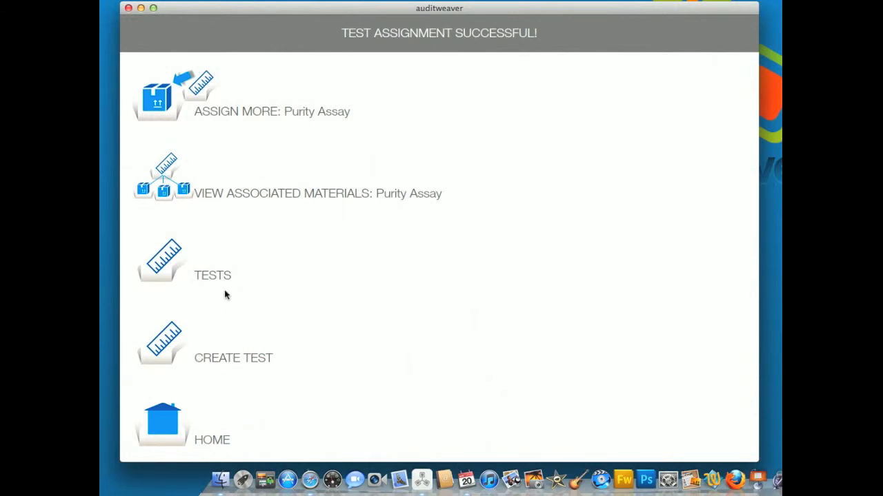
Return to the home screen and open the details of the Vitamin C #2 material.
{"action": "left_click", "coordinate": [173, 419]}
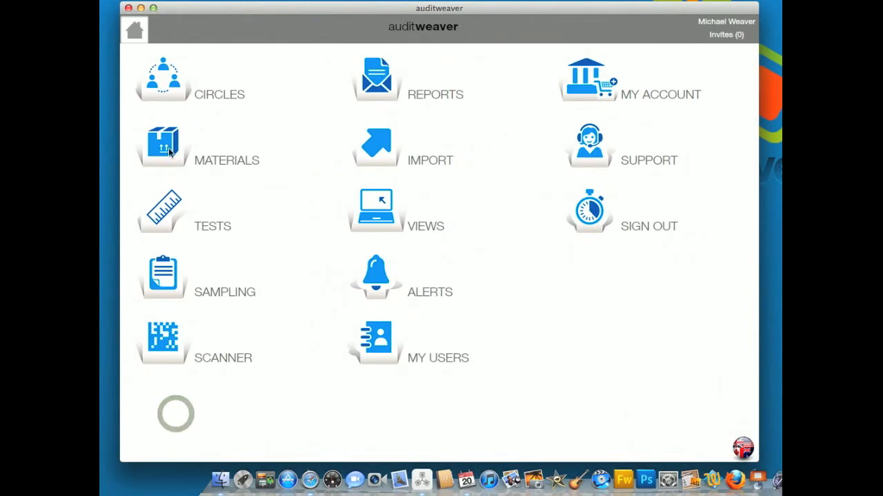
{"action": "left_click", "coordinate": [168, 151]}
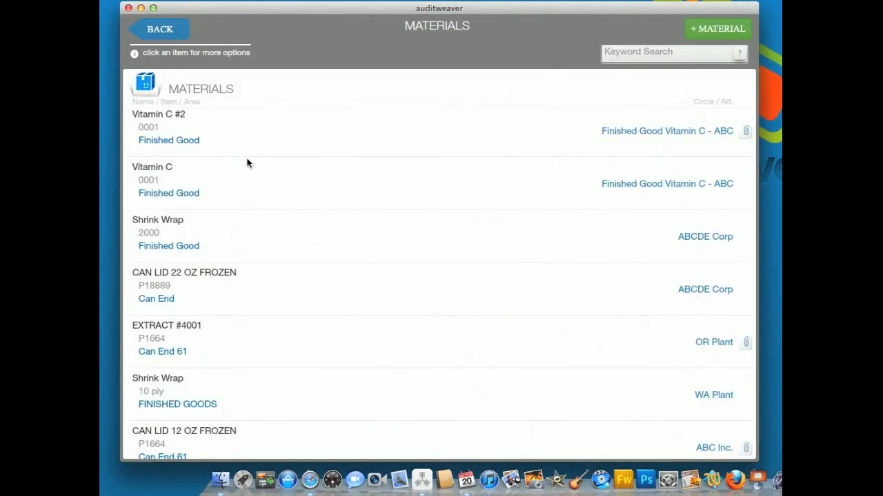
{"action": "left_click", "coordinate": [205, 138]}
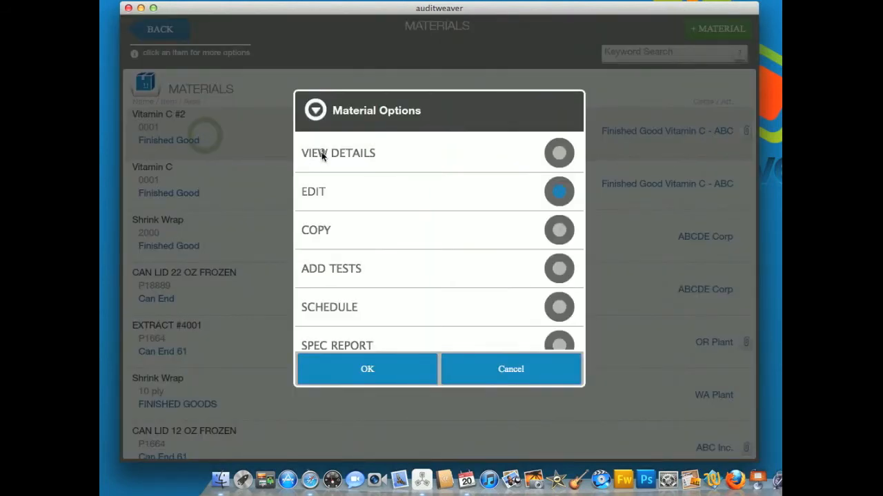
{"action": "left_click", "coordinate": [321, 155]}
{"action": "left_click", "coordinate": [355, 360]}
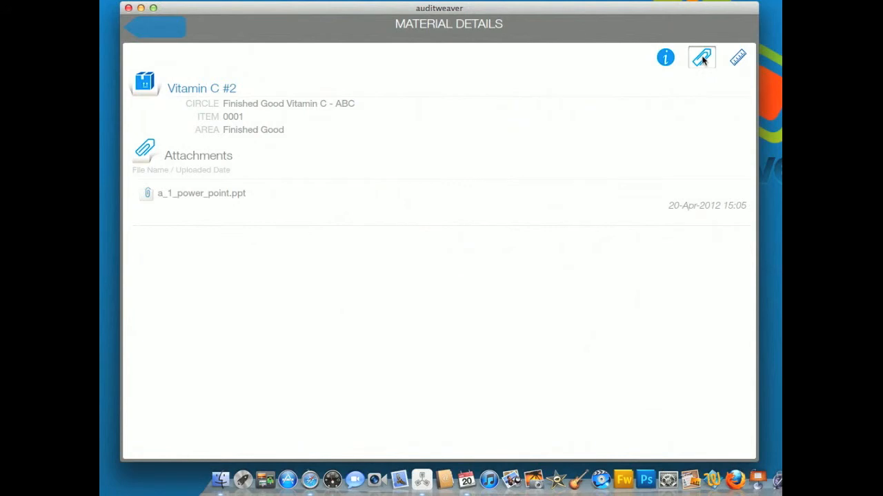
Review the attributes, attachments and assigned tests of the Vitamin C #2 material.
{"action": "left_click", "coordinate": [668, 59]}
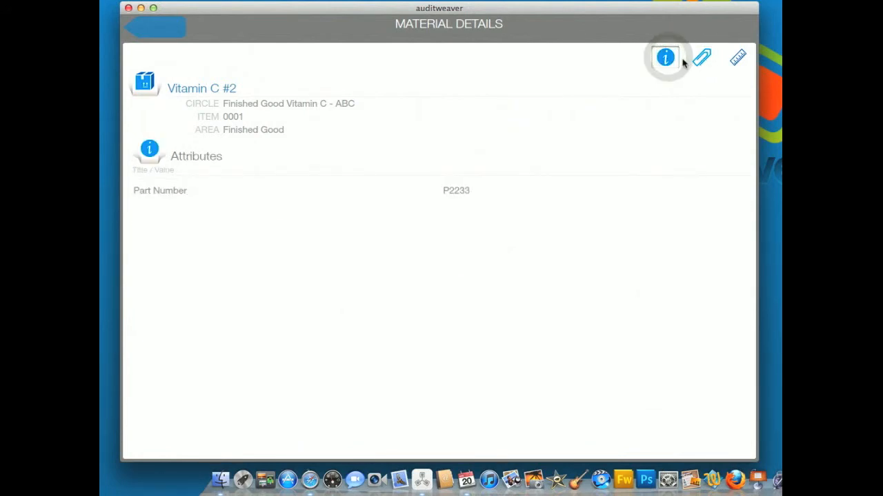
{"action": "left_click", "coordinate": [700, 58]}
{"action": "left_click", "coordinate": [736, 60]}
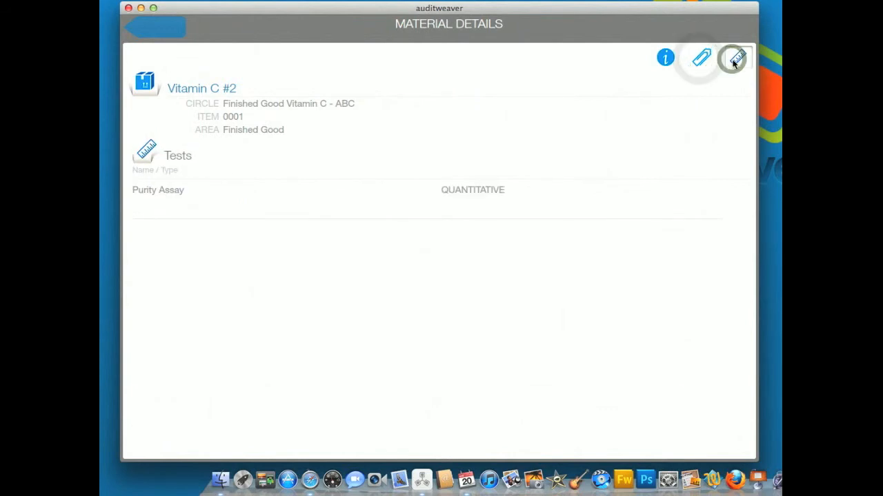